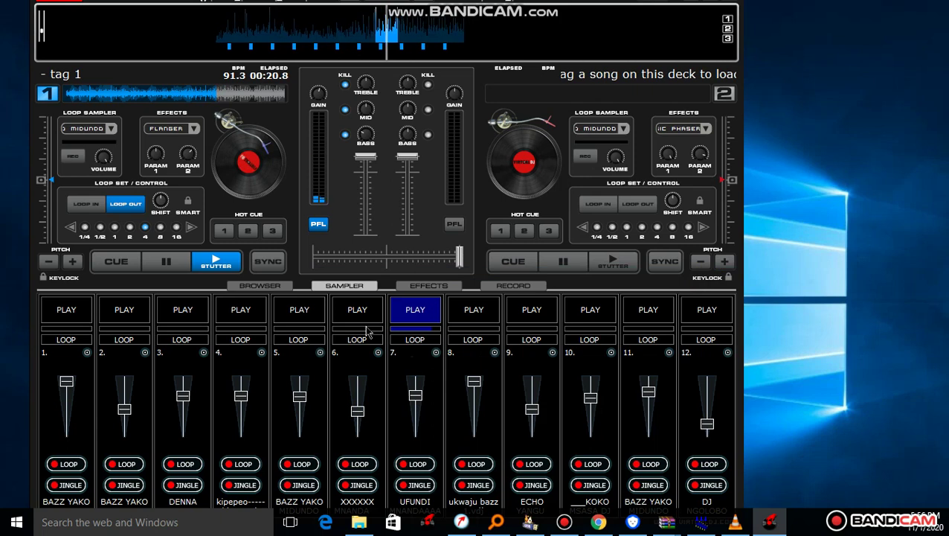
Start samples 6 and 4 and set both of their volume sliders slightly above the middle
{"action": "left_click", "coordinate": [366, 318]}
{"action": "left_click_drag", "start_coordinate": [355, 396], "coordinate": [358, 404]}
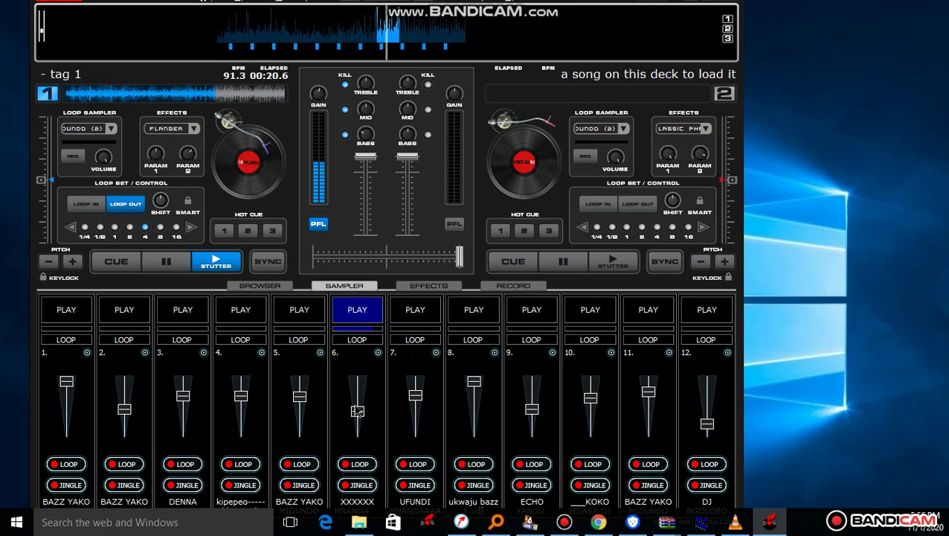
{"action": "left_click", "coordinate": [236, 422]}
{"action": "left_click", "coordinate": [243, 315]}
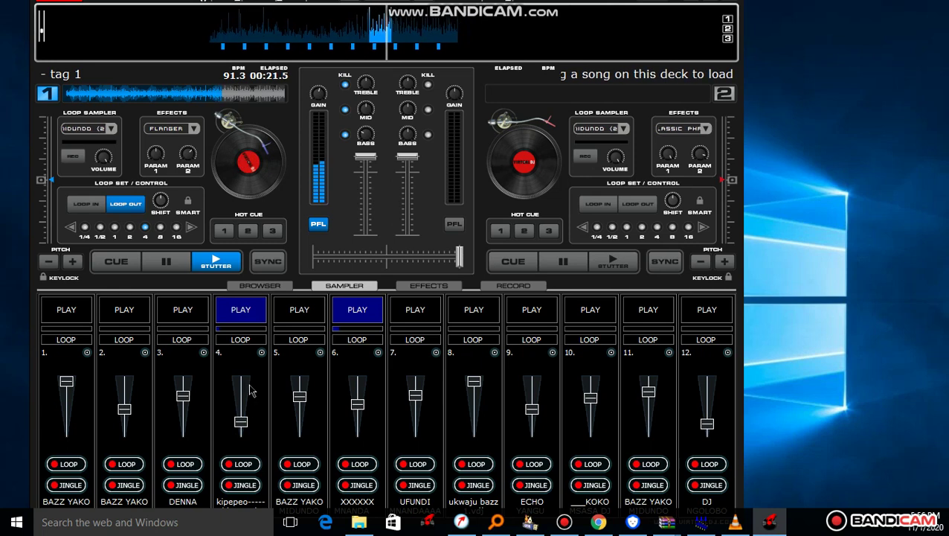
{"action": "left_click_drag", "start_coordinate": [240, 414], "coordinate": [240, 401]}
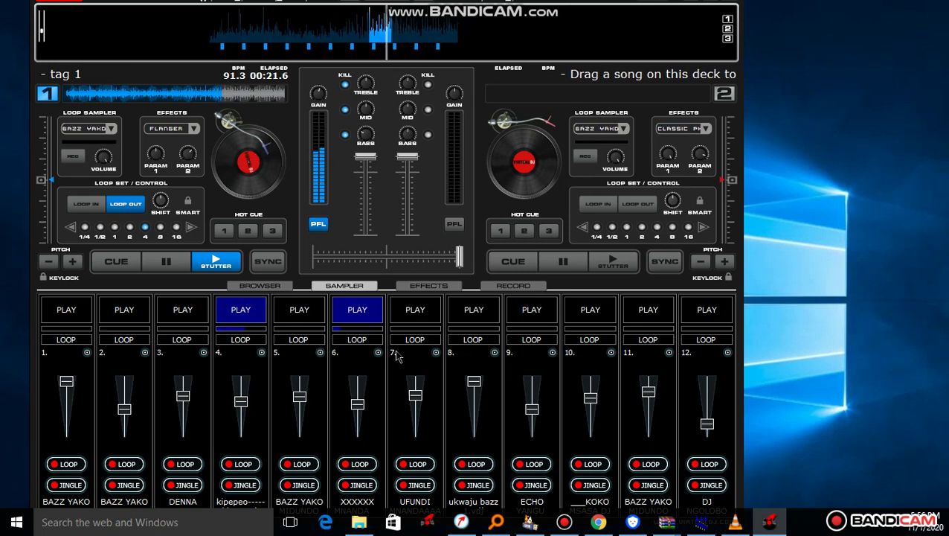
Add samples 9, 10 and 8 to the mix and stop sample 4
{"action": "left_click", "coordinate": [531, 310]}
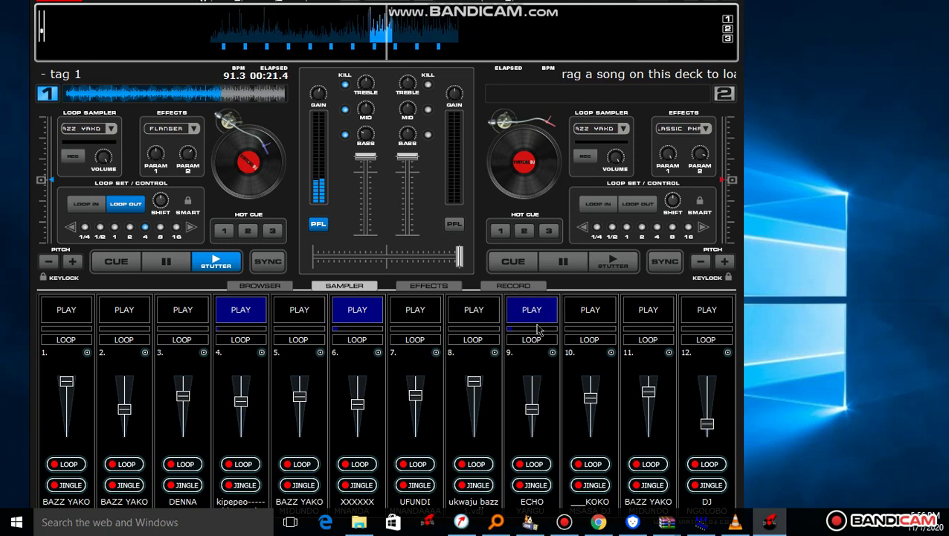
{"action": "left_click", "coordinate": [592, 312]}
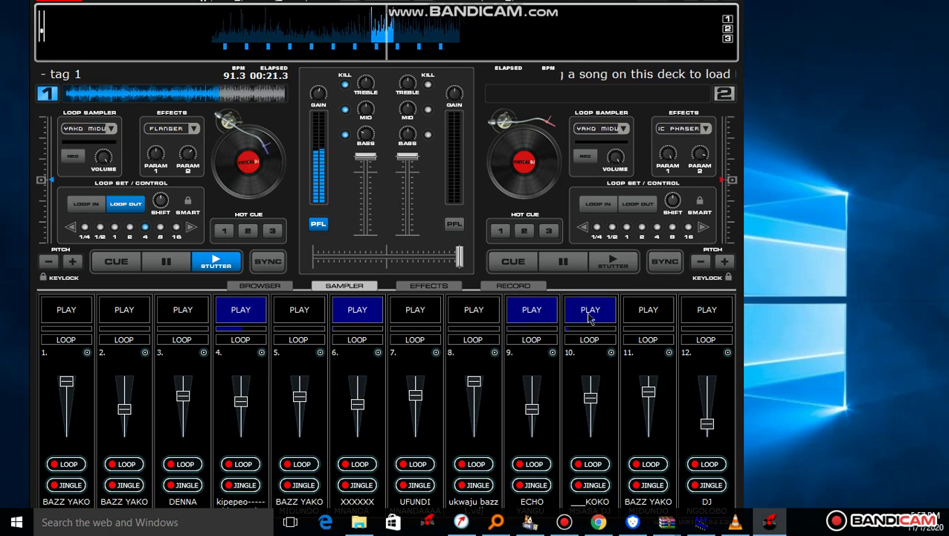
{"action": "left_click", "coordinate": [230, 316]}
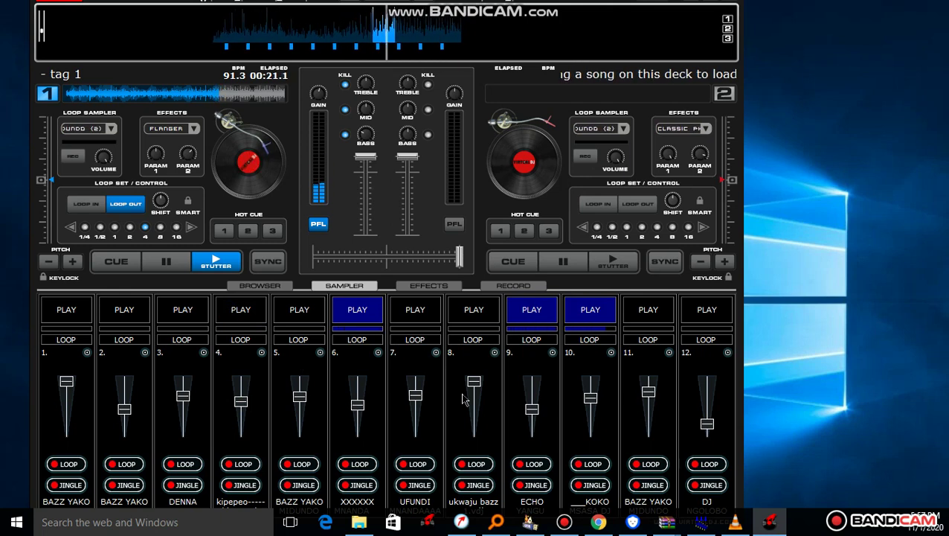
{"action": "left_click", "coordinate": [472, 321]}
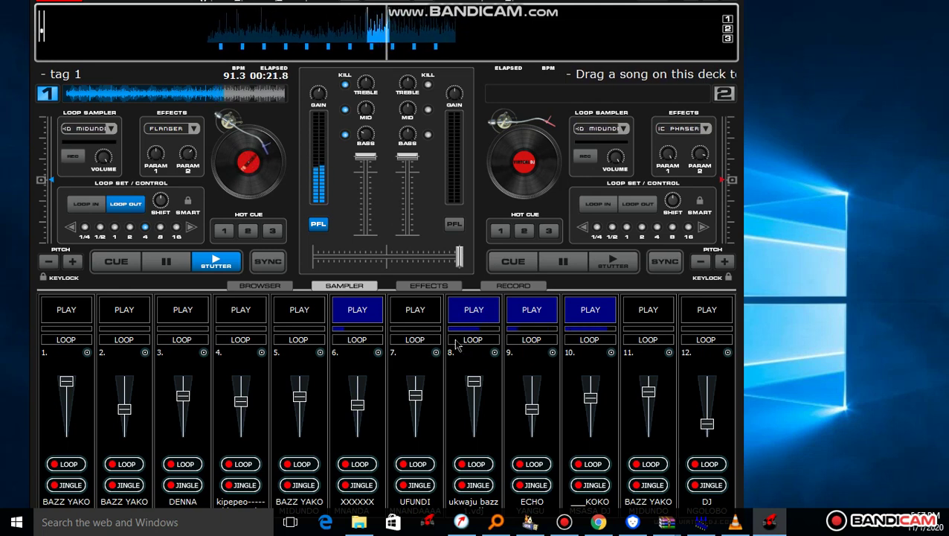
Replace samples 6 and 8 with sample 7, and play samples 5 and 12 briefly over the mix
{"action": "left_click", "coordinate": [399, 318]}
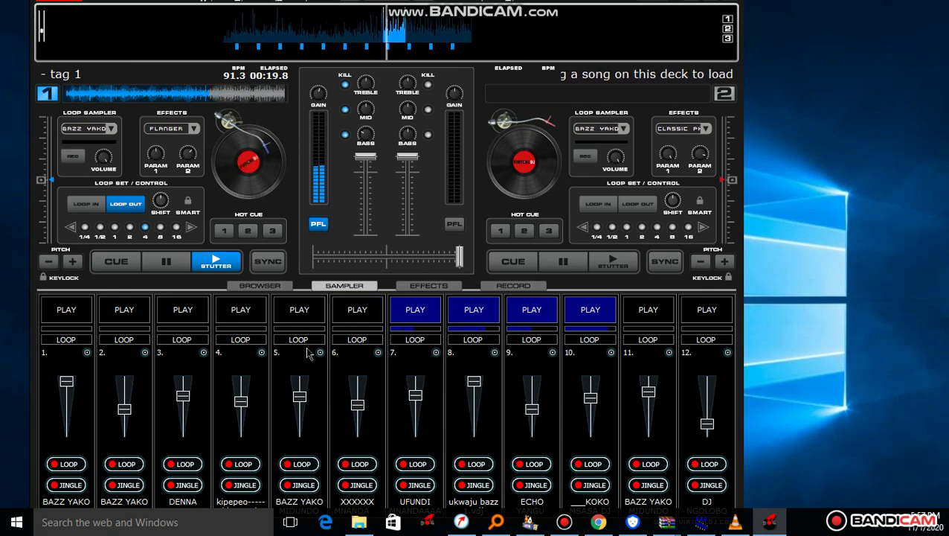
{"action": "left_click", "coordinate": [296, 318]}
{"action": "left_click", "coordinate": [471, 318]}
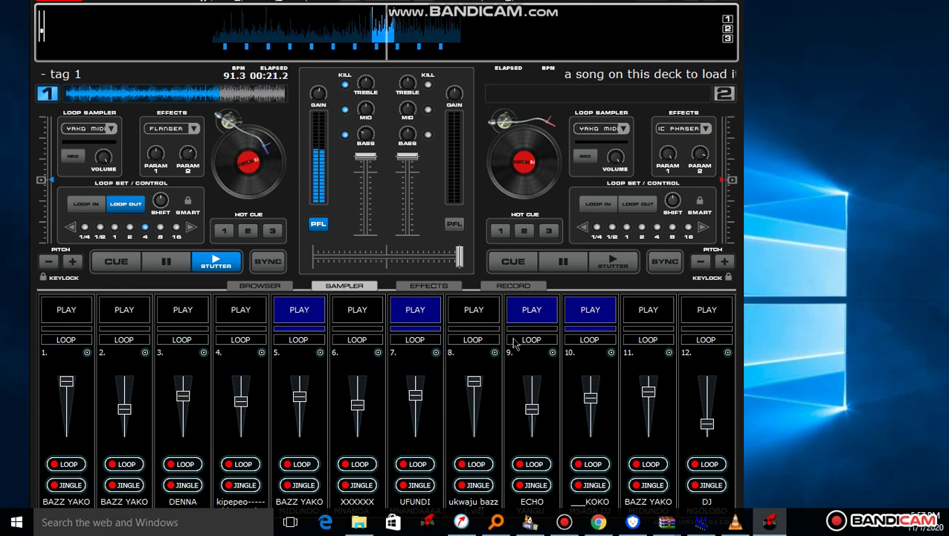
{"action": "left_click", "coordinate": [707, 310]}
{"action": "left_click", "coordinate": [296, 311]}
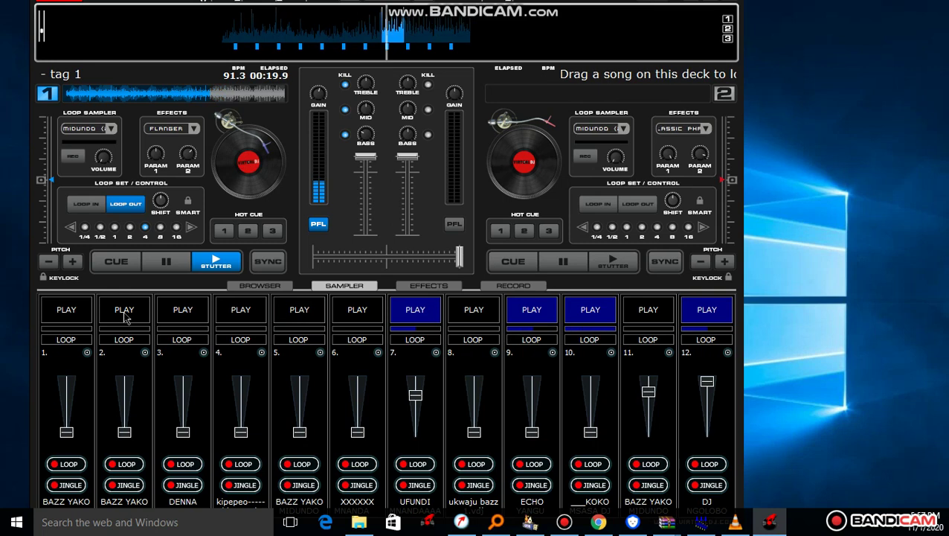
Start samples 2 and 3 and stop sample 7
{"action": "left_click", "coordinate": [125, 311]}
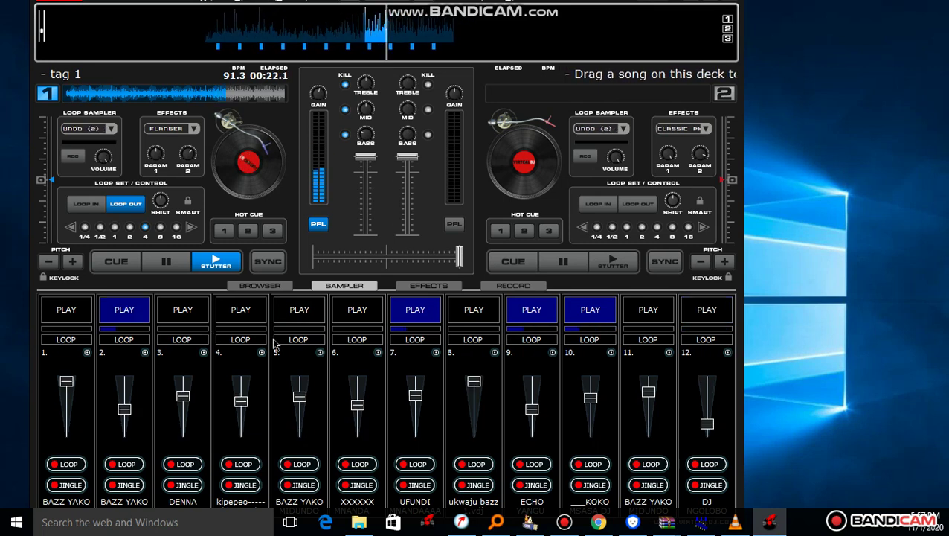
{"action": "left_click", "coordinate": [186, 313]}
{"action": "left_click", "coordinate": [431, 323]}
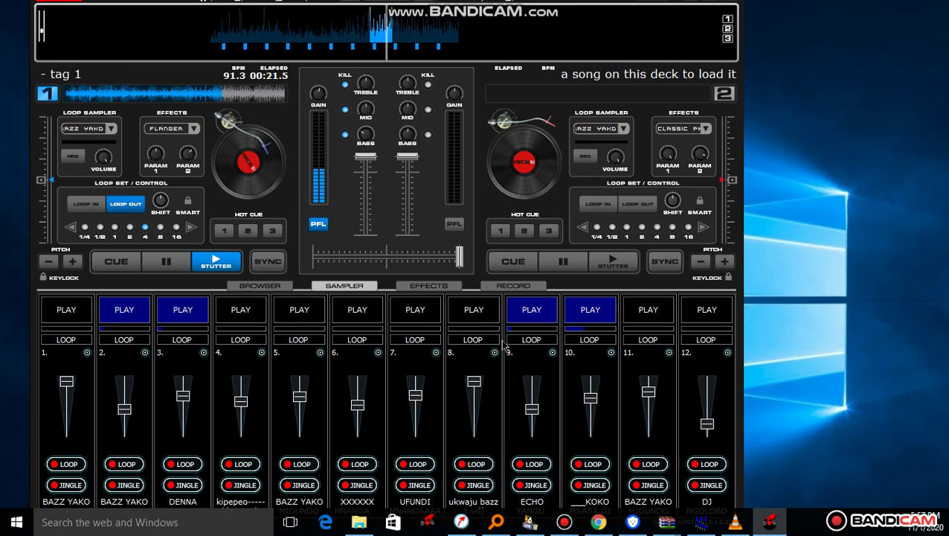
Play sample 1 for a short while and swap sample 2 for sample 8
{"action": "left_click", "coordinate": [75, 310]}
{"action": "left_click", "coordinate": [136, 309]}
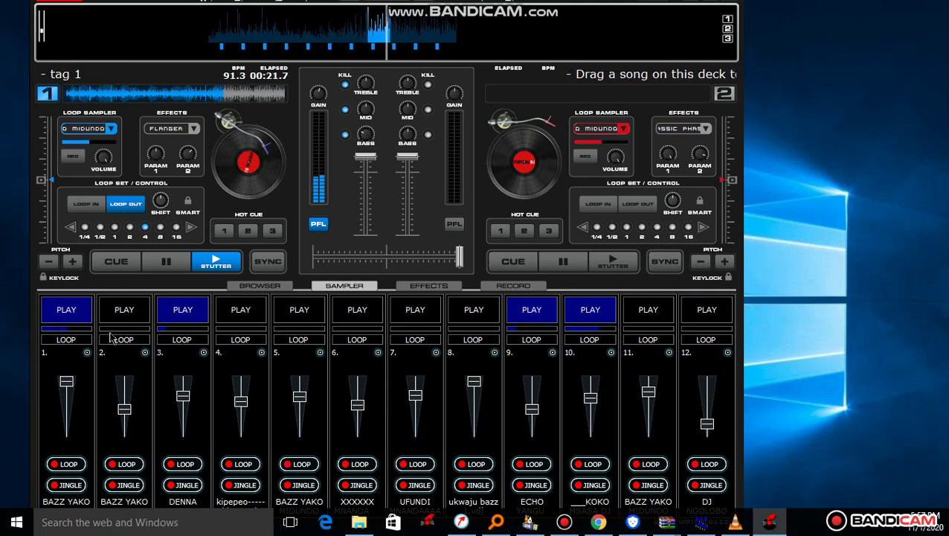
{"action": "left_click", "coordinate": [464, 317]}
{"action": "left_click", "coordinate": [72, 314]}
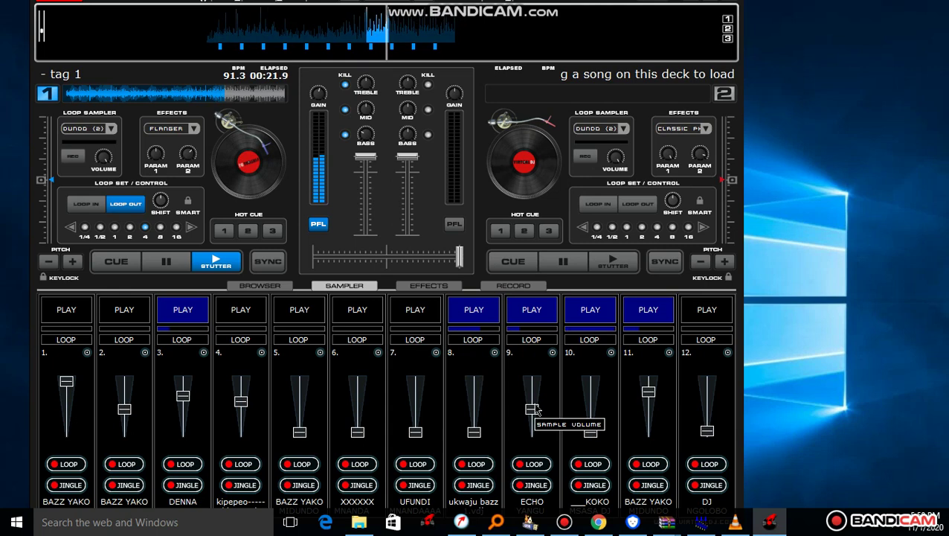
Raise the volume of sample 9 slightly and bring in samples 5 and 7 in place of samples 11 and 8
{"action": "left_click_drag", "start_coordinate": [532, 408], "coordinate": [532, 402]}
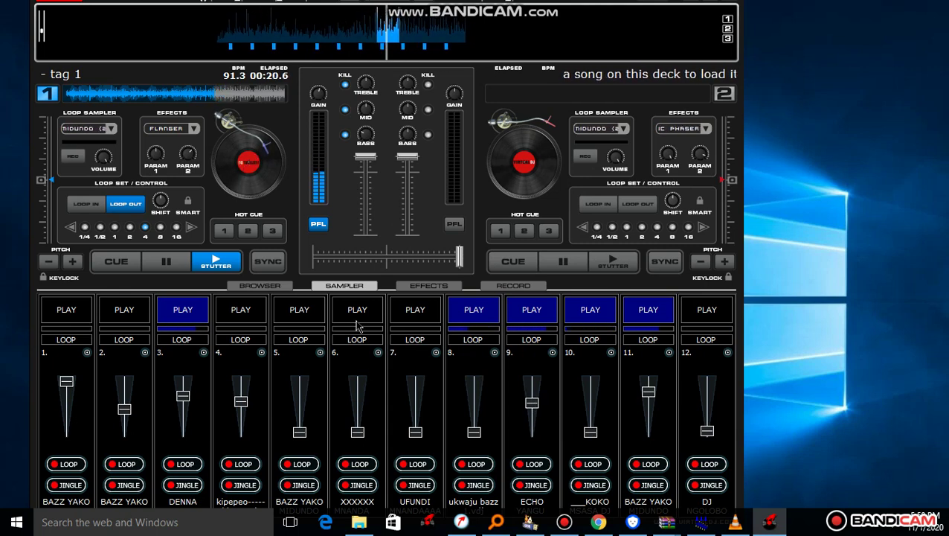
{"action": "left_click", "coordinate": [300, 318]}
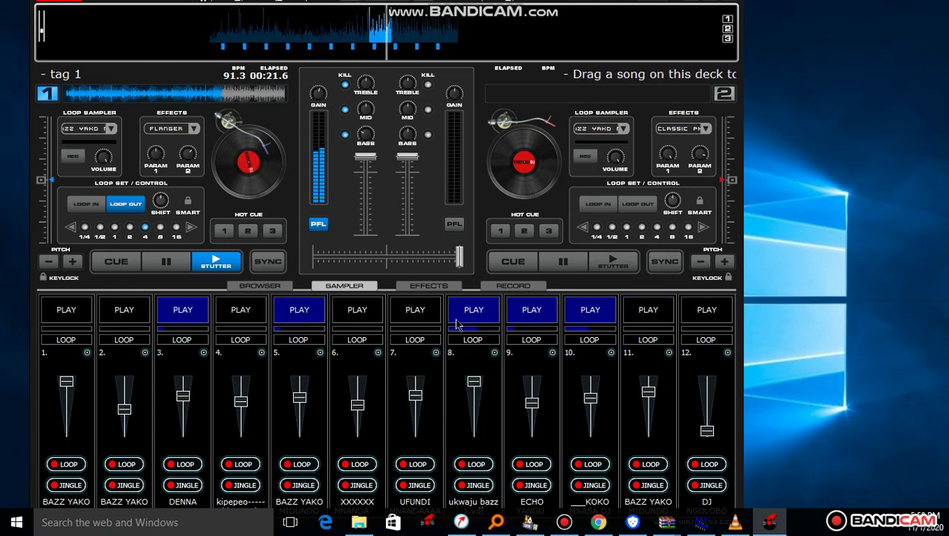
{"action": "left_click", "coordinate": [408, 314]}
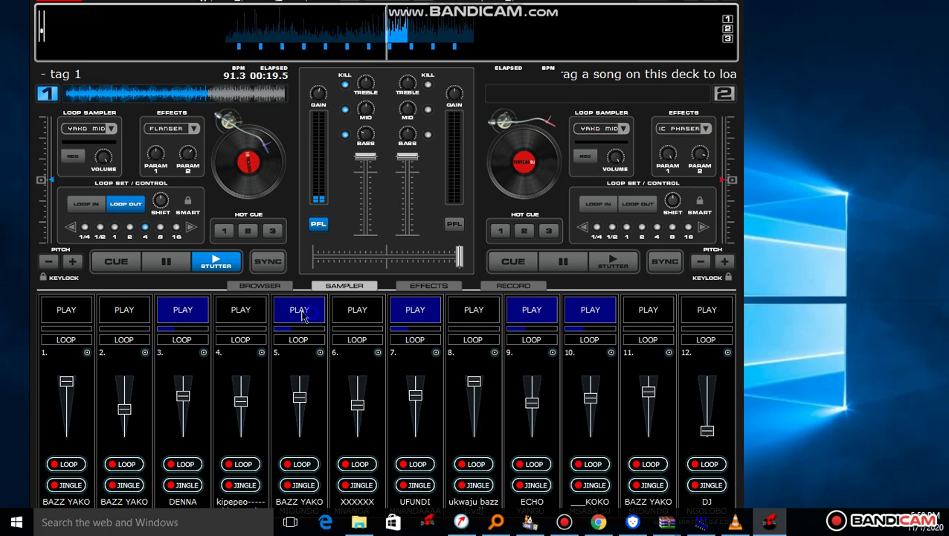
Stop samples 5 and 3, and play sample 8 in two separate bursts over the remaining samples
{"action": "left_click", "coordinate": [311, 313]}
{"action": "left_click", "coordinate": [195, 313]}
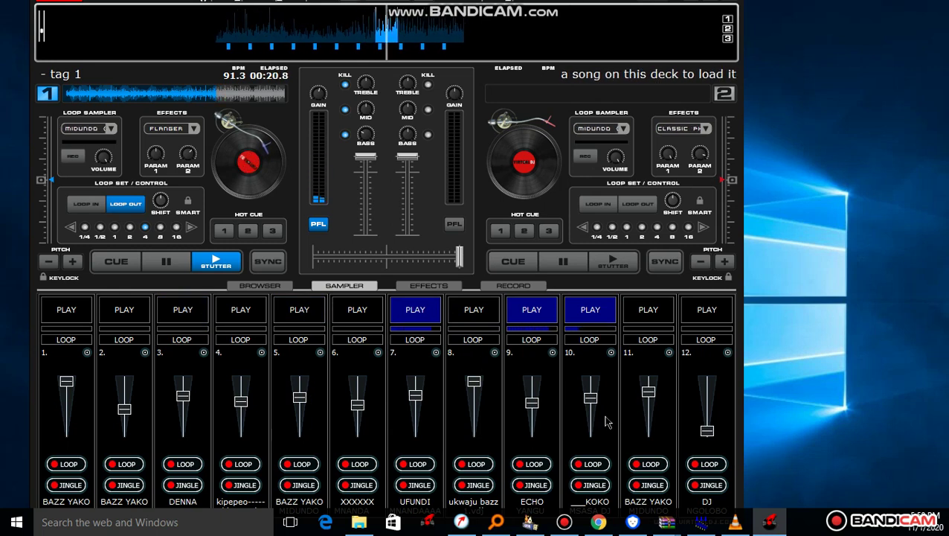
{"action": "left_click", "coordinate": [477, 315]}
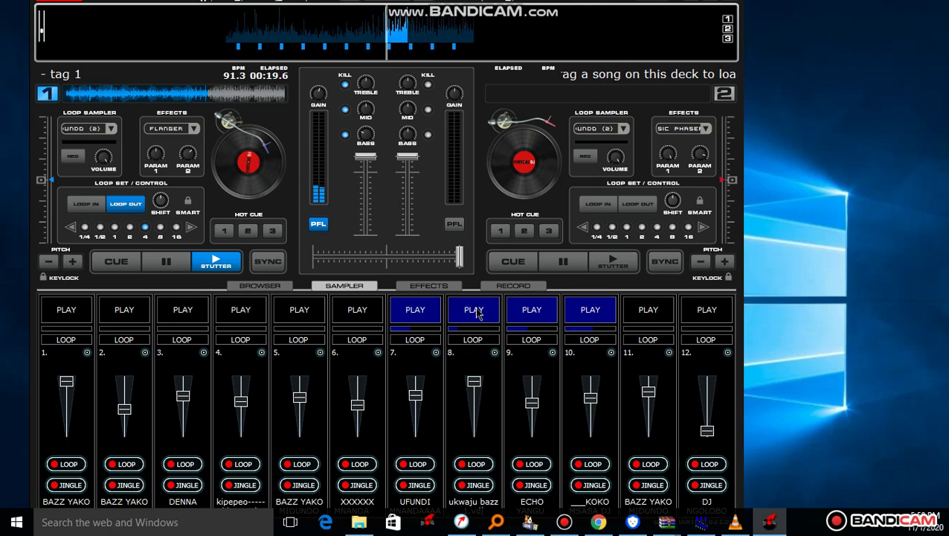
{"action": "left_click", "coordinate": [477, 315]}
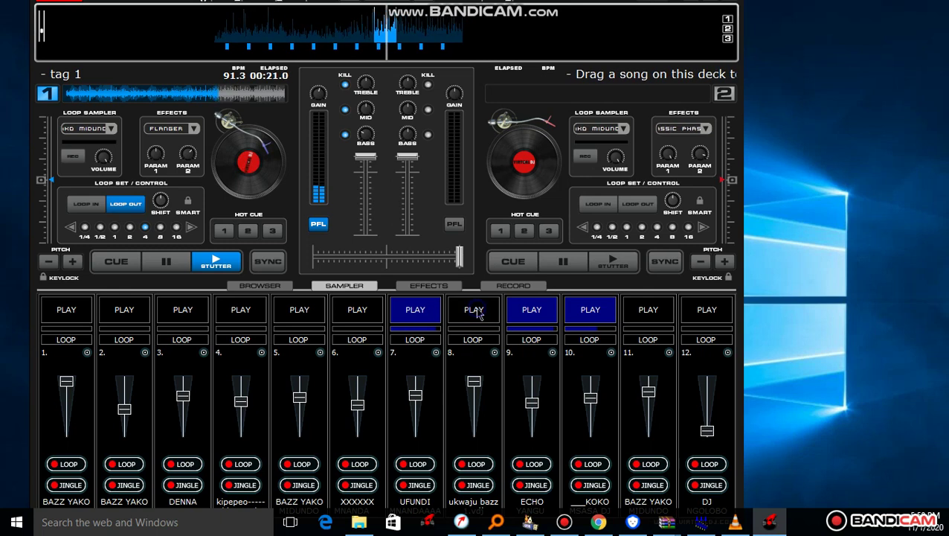
{"action": "left_click", "coordinate": [479, 315]}
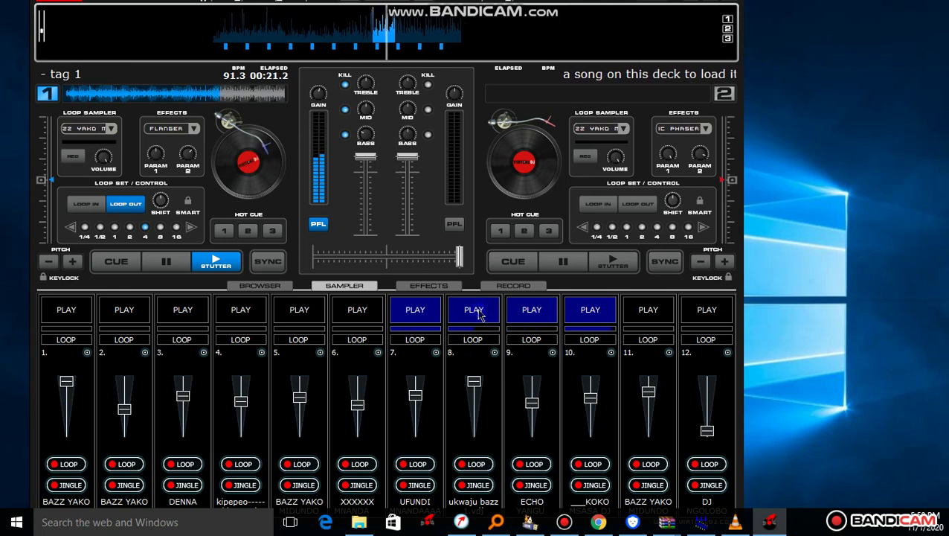
{"action": "left_click", "coordinate": [476, 311]}
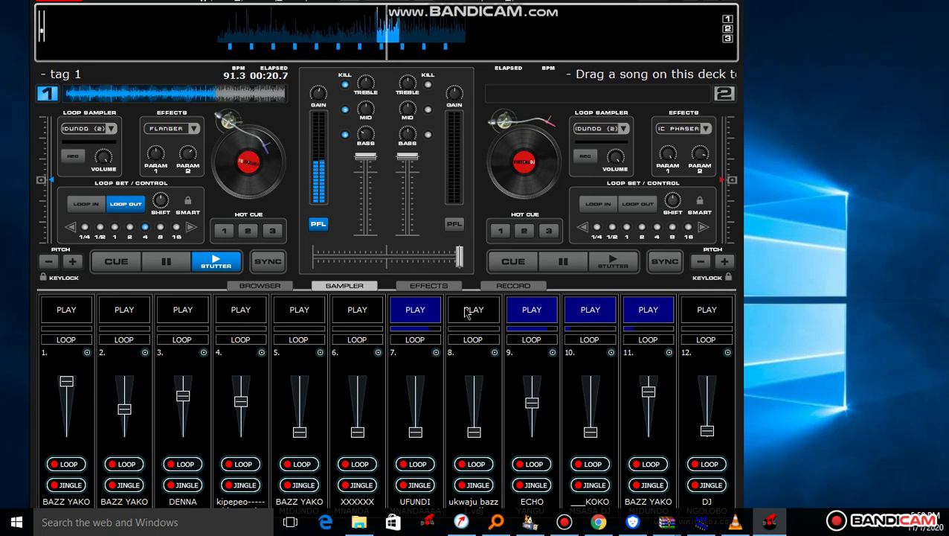
Switch from sample 7 to sample 6 and trigger sample 4 over the mix
{"action": "left_click", "coordinate": [361, 312]}
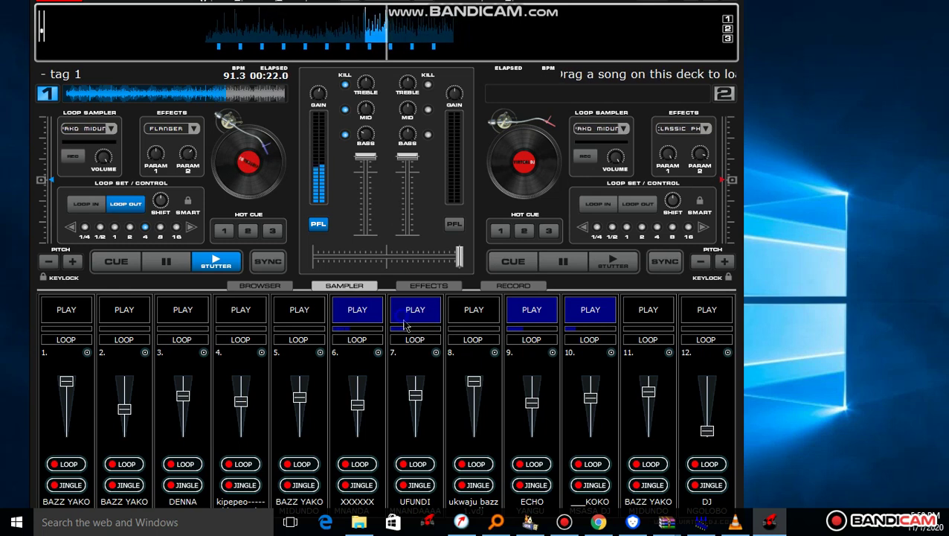
{"action": "left_click", "coordinate": [240, 311]}
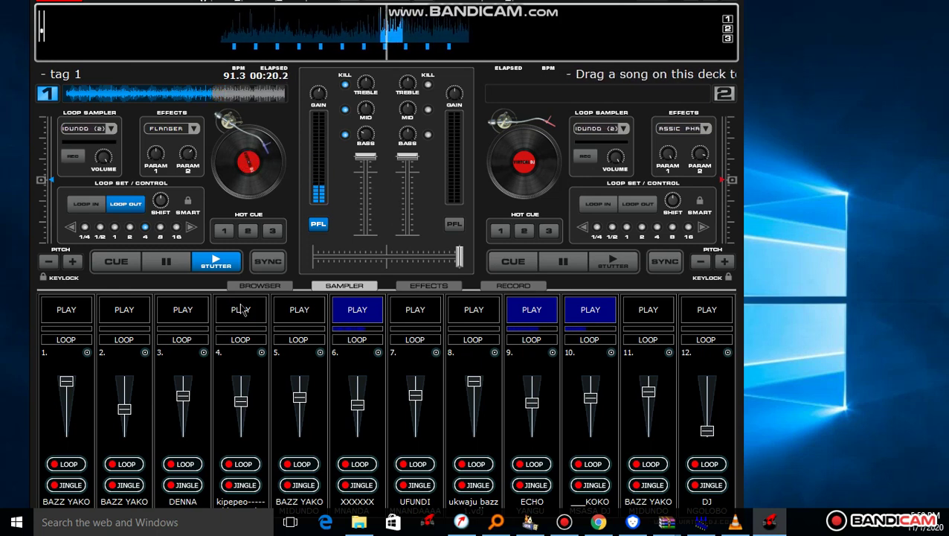
{"action": "left_click", "coordinate": [241, 310]}
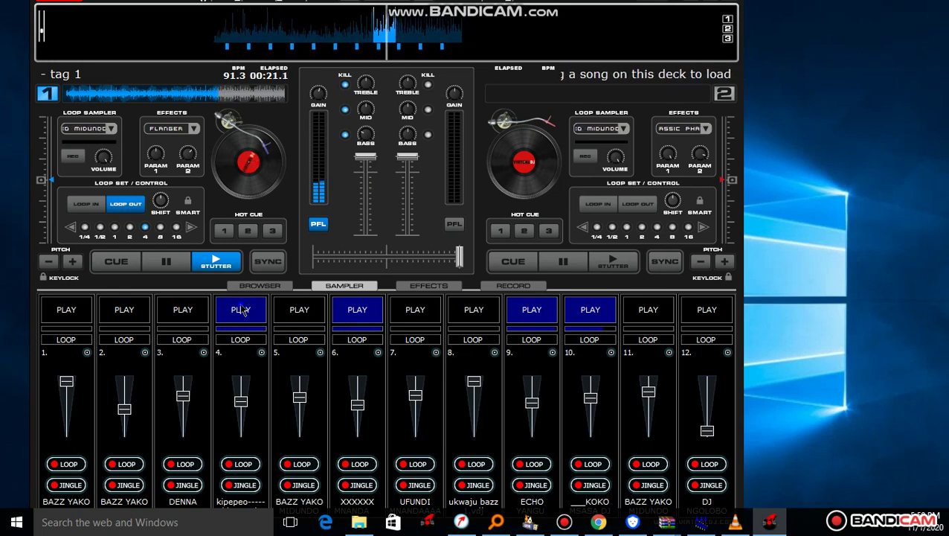
Swap sample 4 for sample 8, start sample 7, and restart sample 6
{"action": "left_click", "coordinate": [458, 318]}
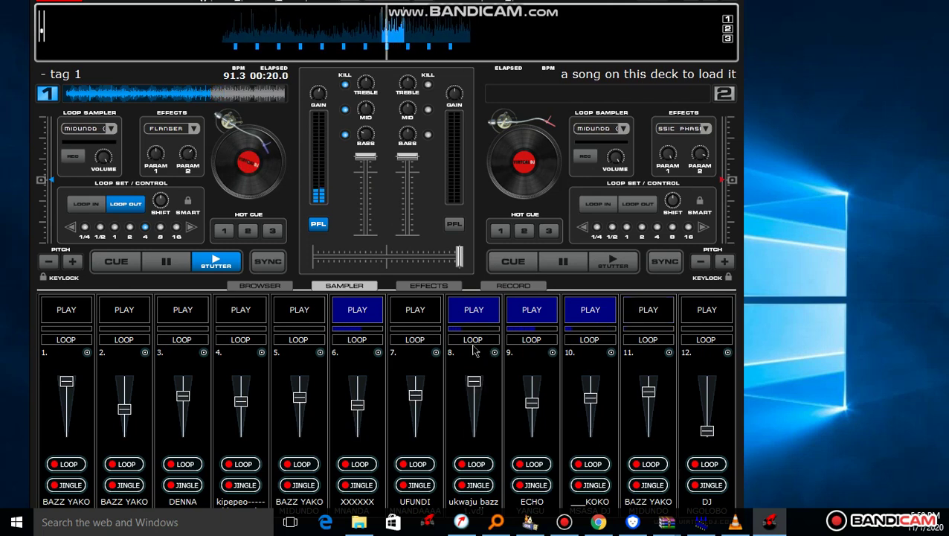
{"action": "left_click", "coordinate": [409, 310]}
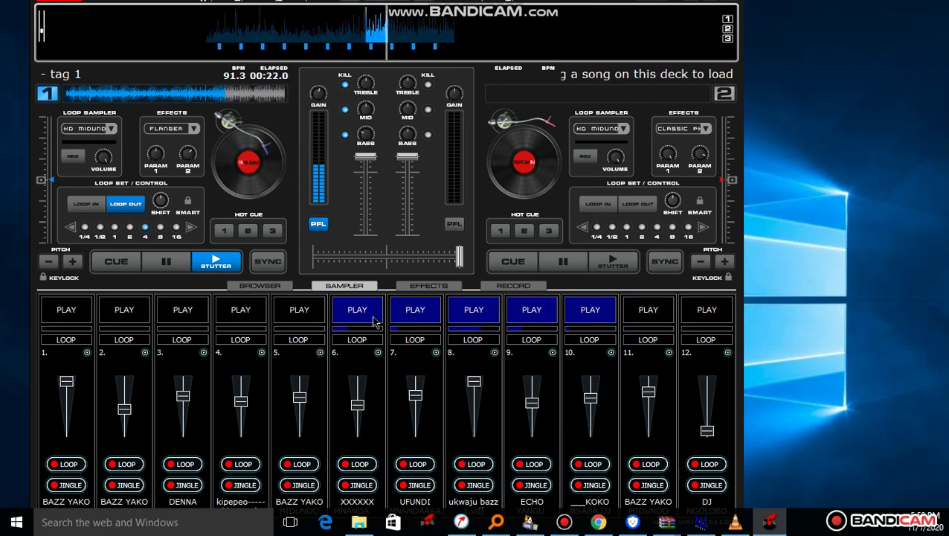
{"action": "left_click", "coordinate": [375, 321]}
{"action": "left_click", "coordinate": [374, 321]}
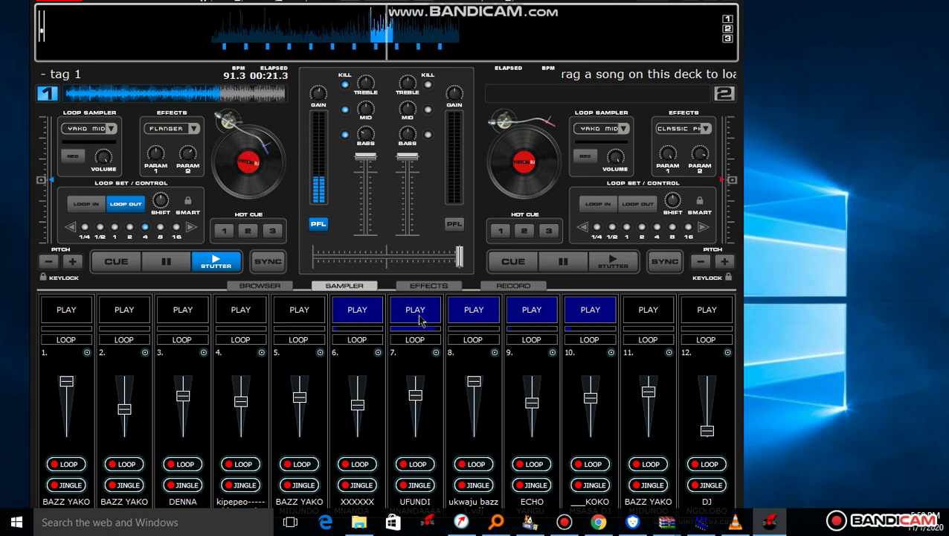
Stop samples 7, 9 and 10, and bring up the Bandicam recorder window
{"action": "left_click", "coordinate": [417, 321]}
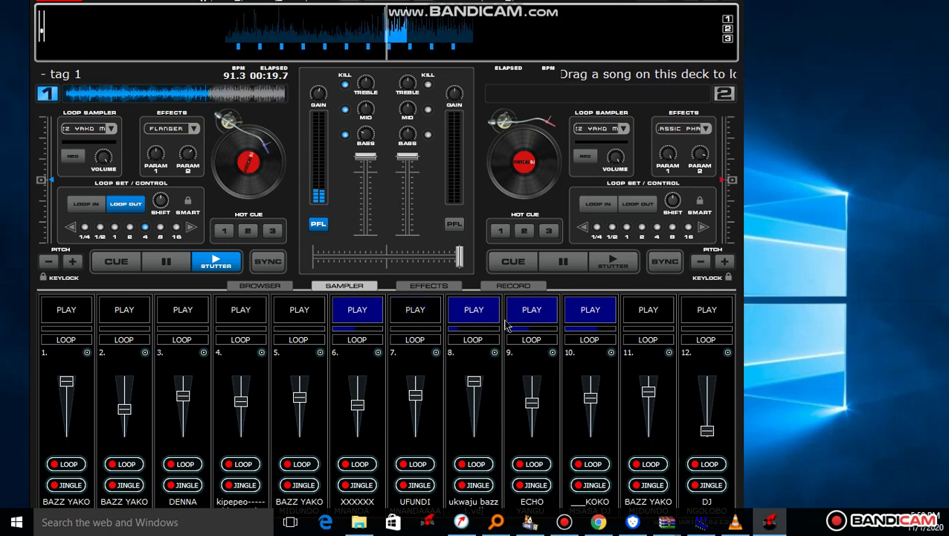
{"action": "left_click", "coordinate": [551, 321]}
{"action": "left_click", "coordinate": [585, 323]}
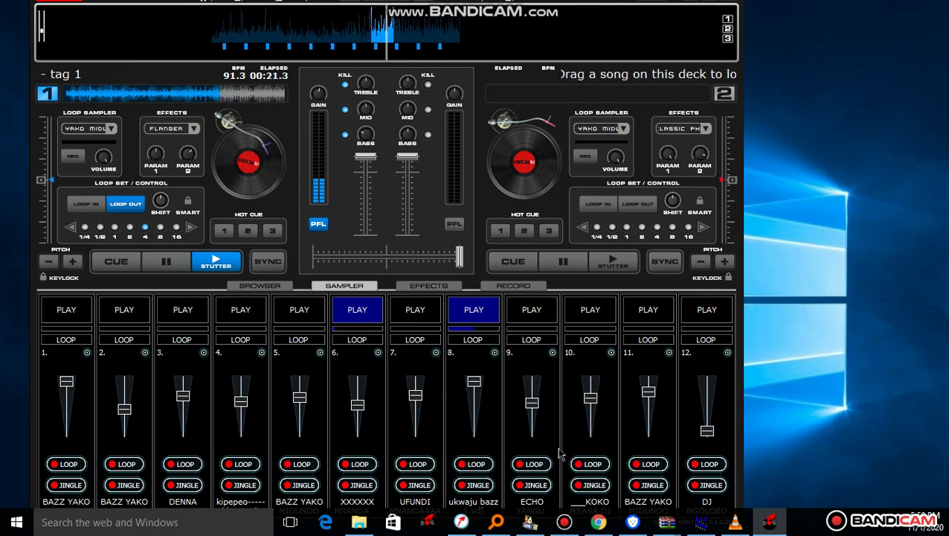
{"action": "left_click", "coordinate": [564, 521]}
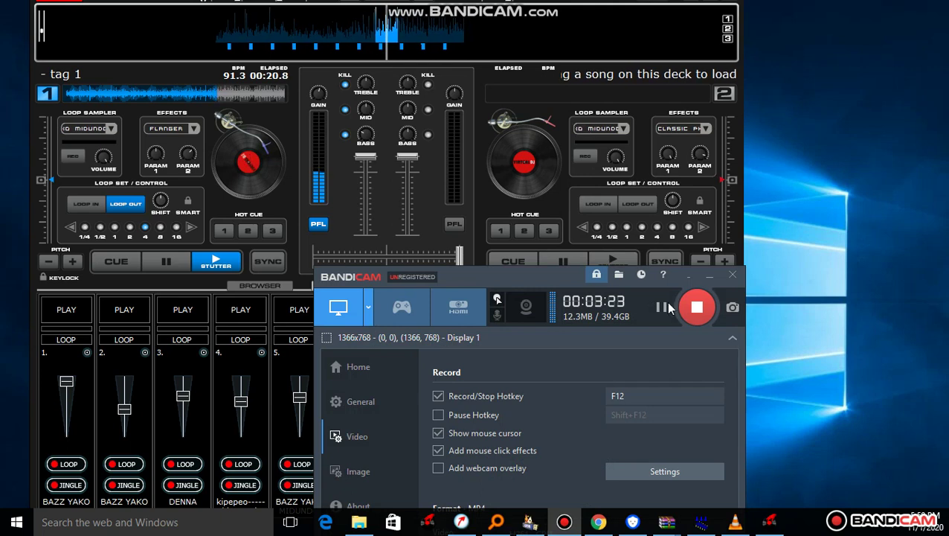